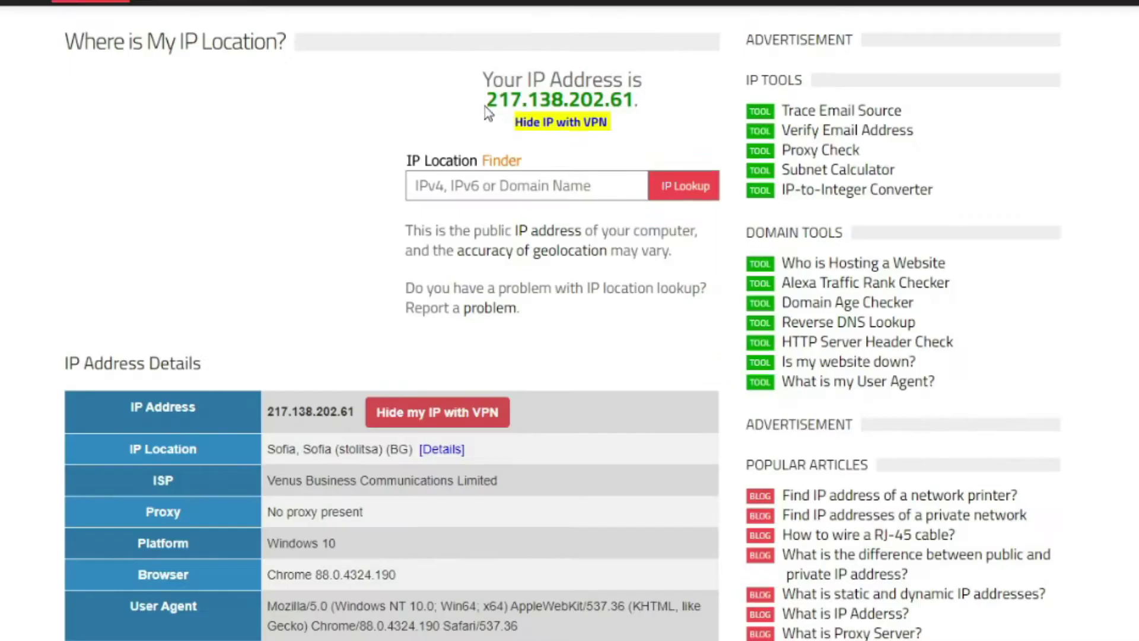
Step: Highlight and deselect the starting Sofia, Bulgaria public IP on iplocation.net
{"action": "left_click_drag", "start_coordinate": [527, 144], "coordinate": [612, 144]}
{"action": "left_click", "coordinate": [258, 250]}
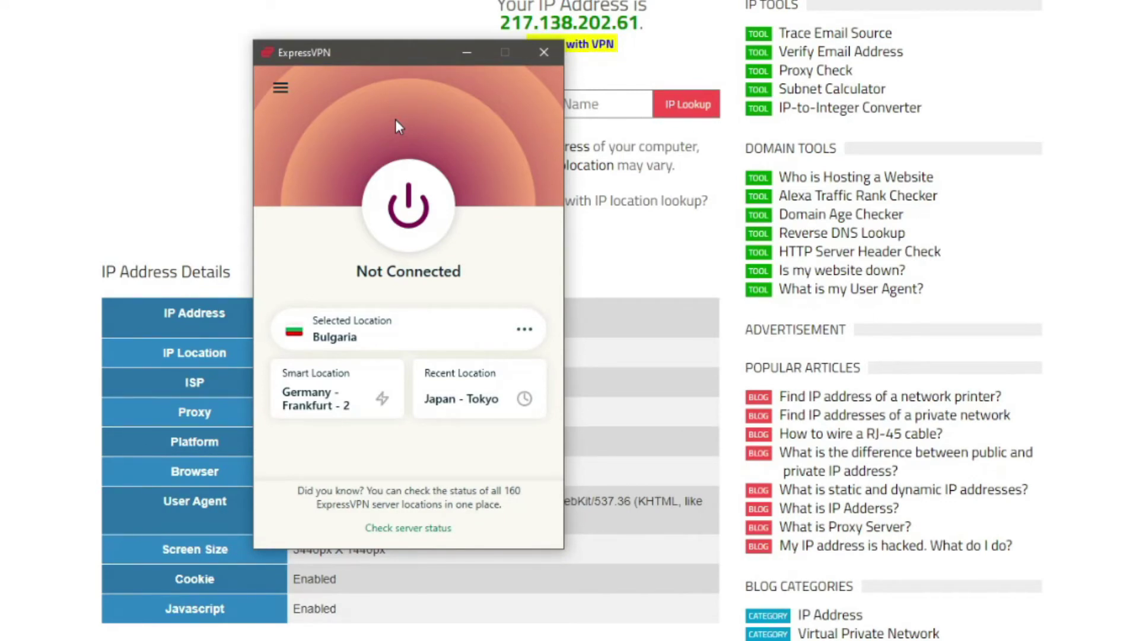
Step: Choose Australia under Asia Pacific in All Locations and connect the VPN
{"action": "left_click", "coordinate": [533, 334]}
{"action": "left_click", "coordinate": [808, 129]}
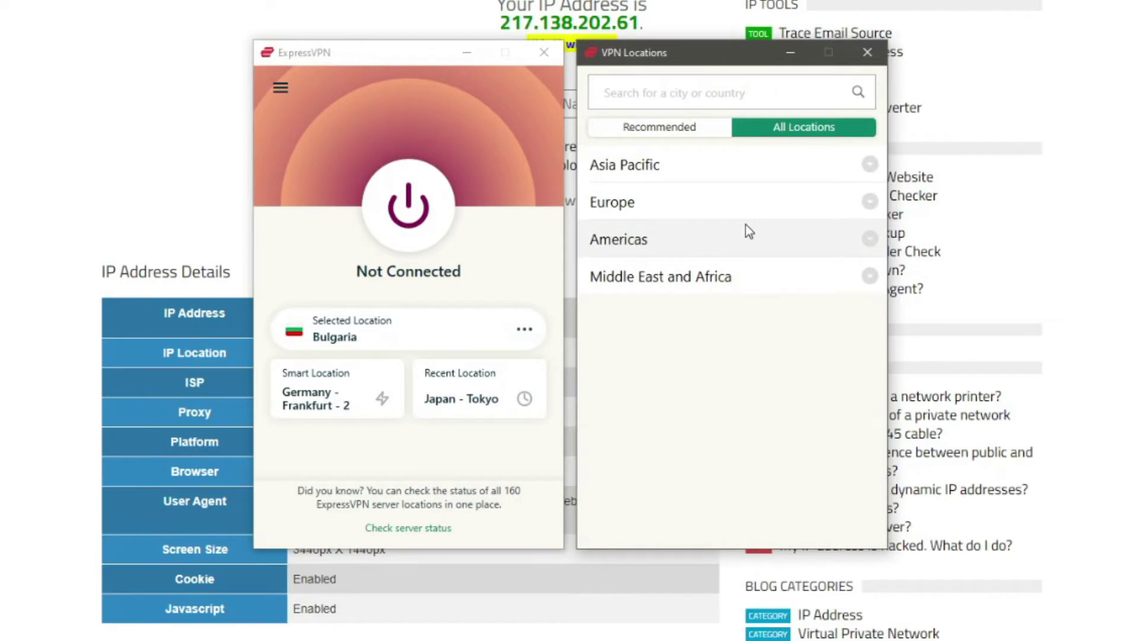
{"action": "left_click", "coordinate": [689, 165]}
{"action": "scroll", "coordinate": [756, 299], "scroll_direction": "down", "scroll_amount": 1}
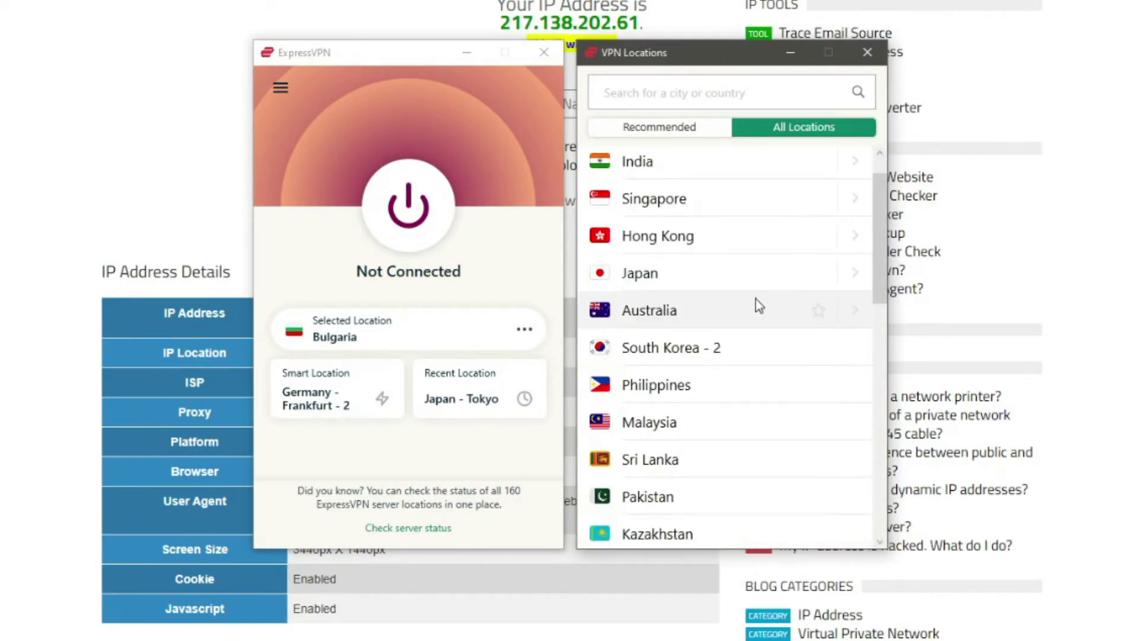
{"action": "left_click", "coordinate": [662, 313]}
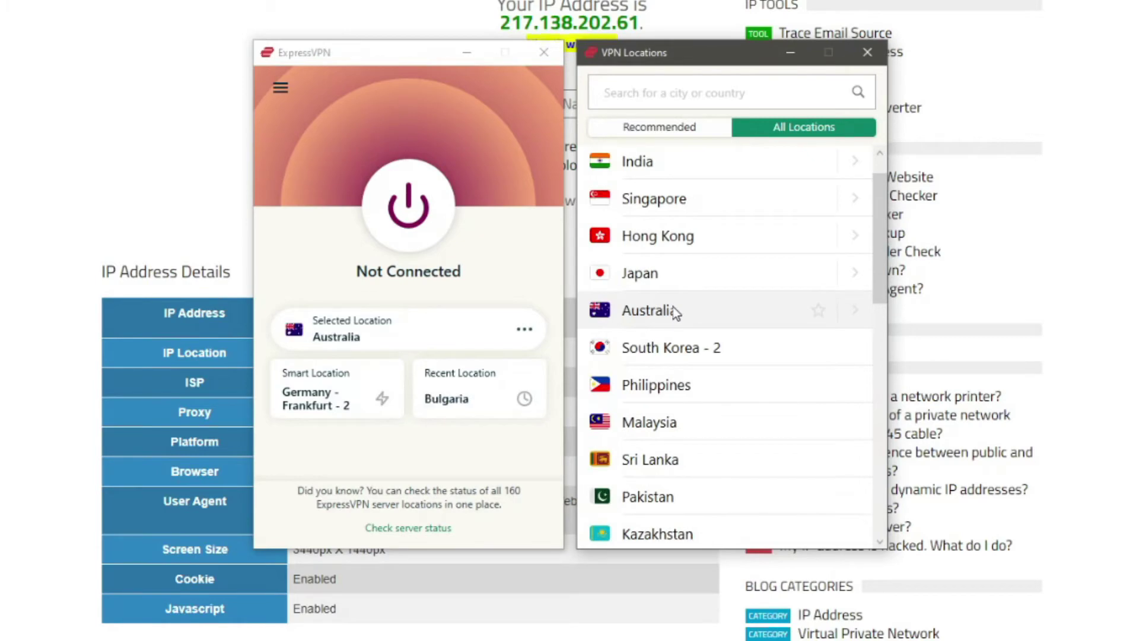
{"action": "left_click", "coordinate": [401, 210]}
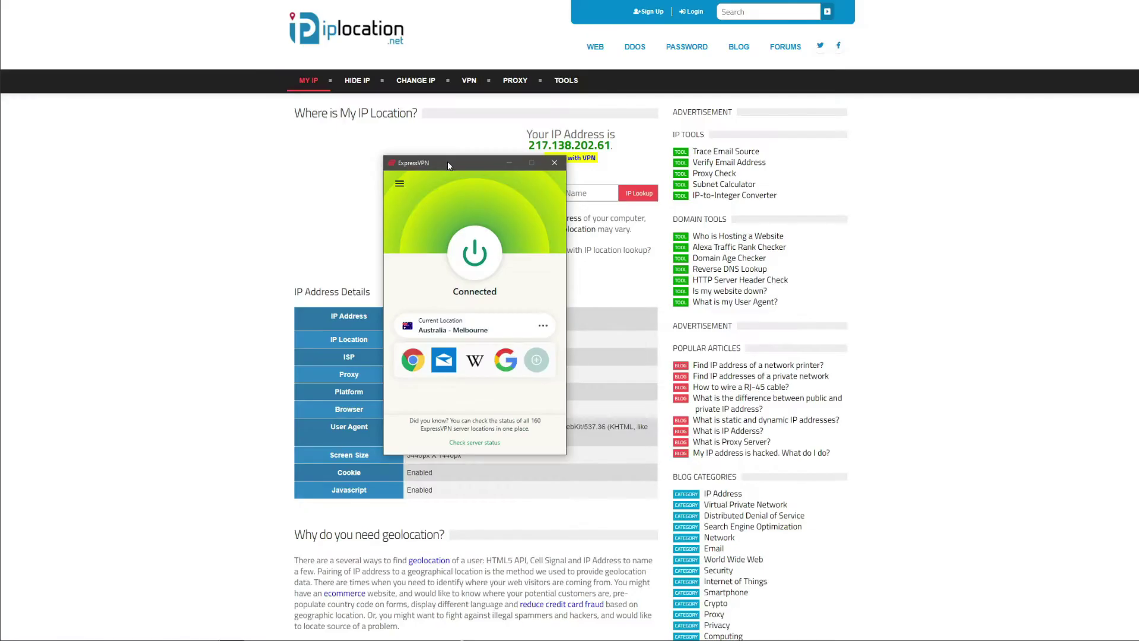
Step: Hide ExpressVPN and highlight the new IP 45.132.225.101 and 'Melbourne' on iplocation.net
{"action": "left_click", "coordinate": [313, 177]}
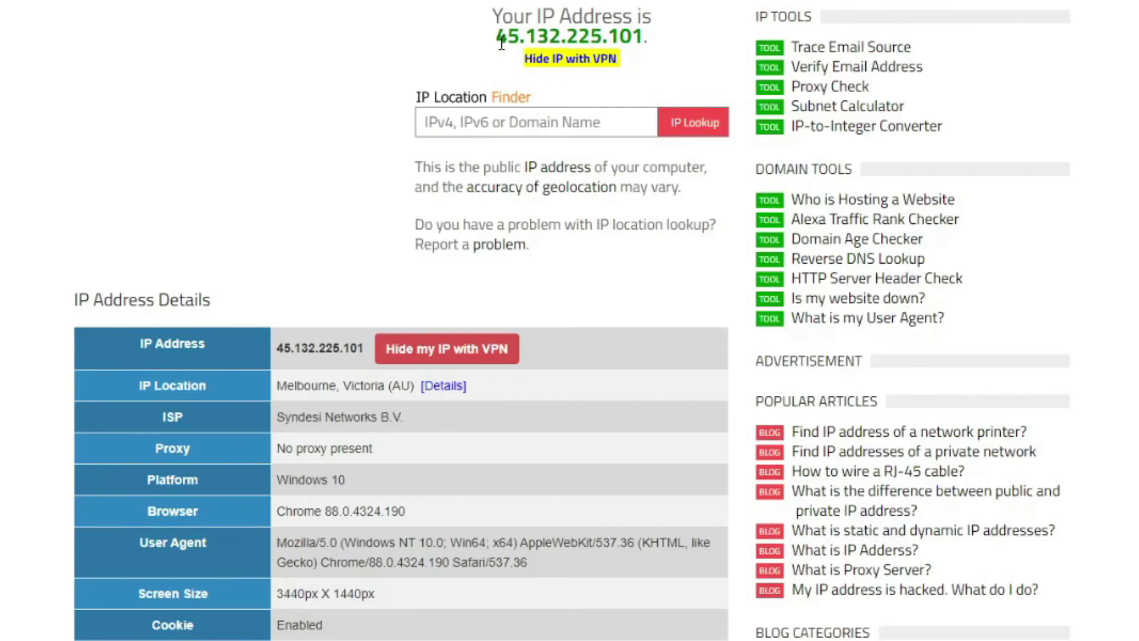
{"action": "left_click_drag", "start_coordinate": [495, 37], "coordinate": [650, 37]}
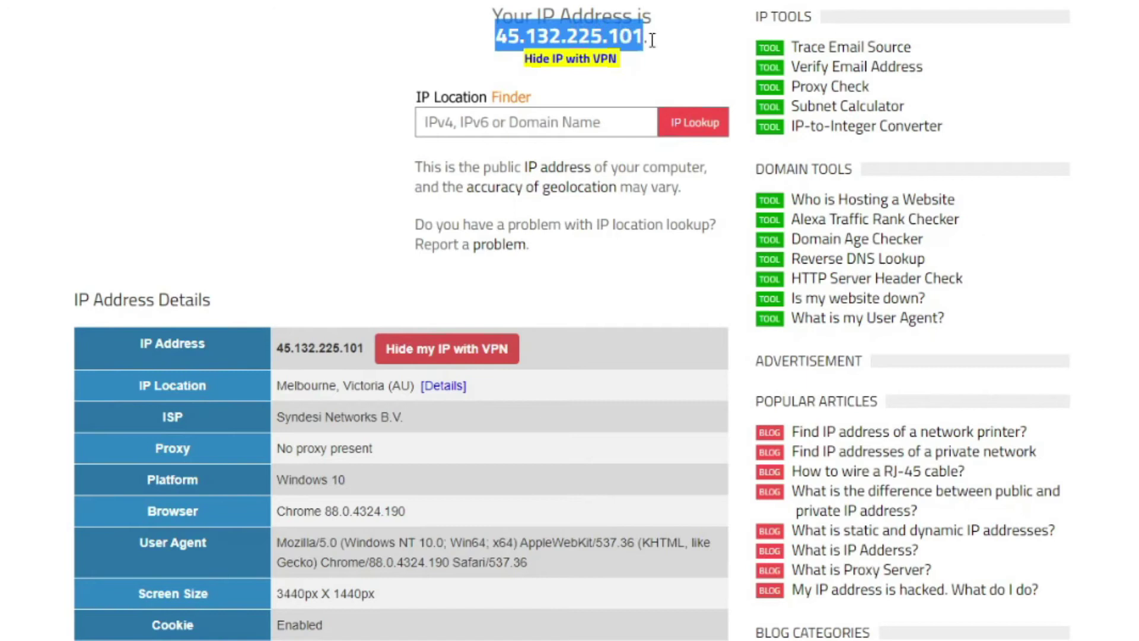
{"action": "left_click", "coordinate": [123, 241]}
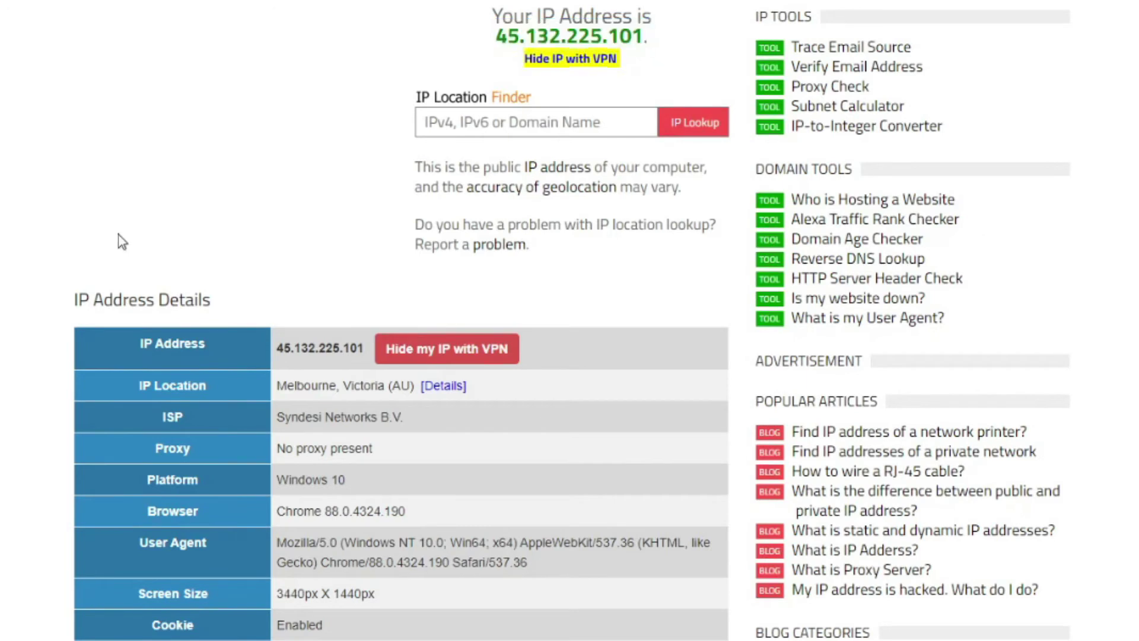
{"action": "double_click", "coordinate": [303, 385]}
{"action": "left_click", "coordinate": [290, 153]}
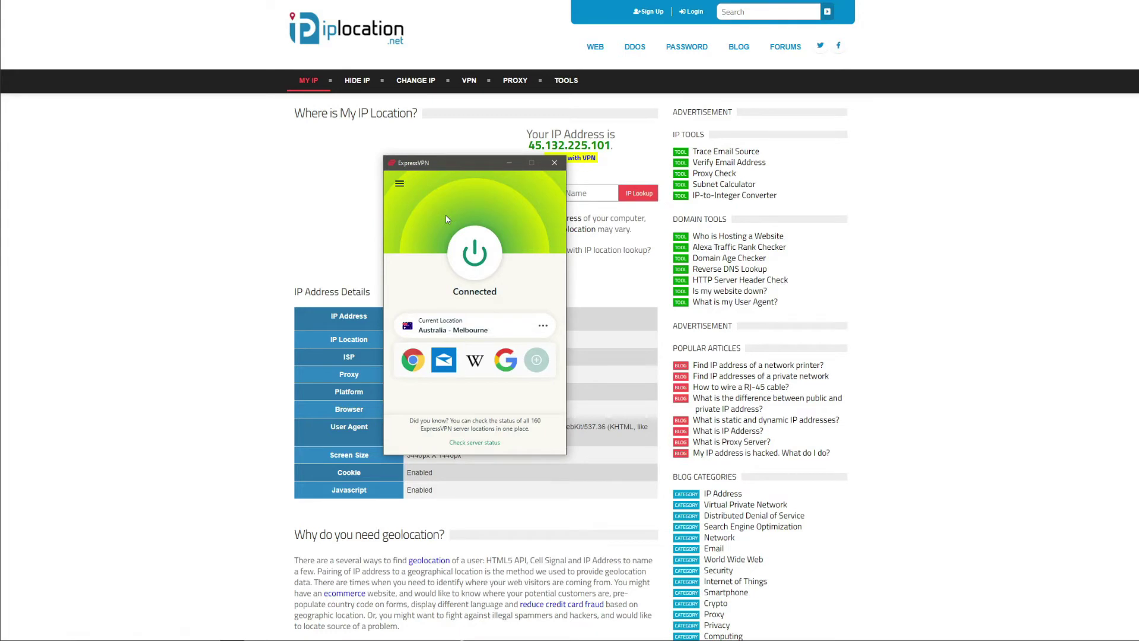
Step: Disconnect from Australia and collapse Asia Pacific in the location list
{"action": "left_click", "coordinate": [474, 253]}
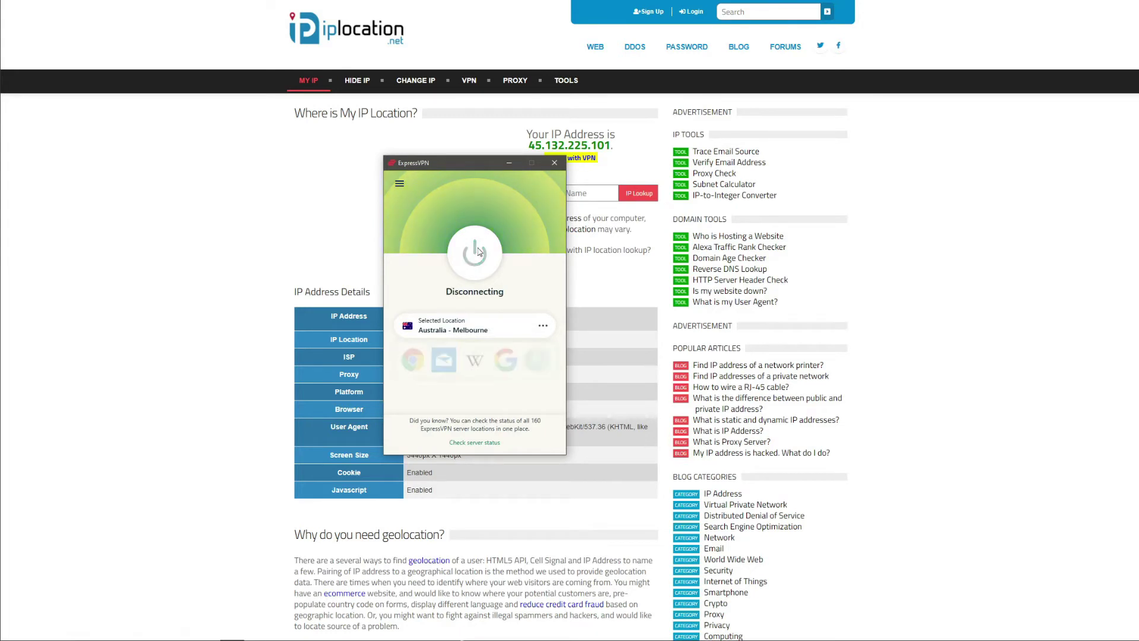
{"action": "left_click", "coordinate": [544, 328]}
{"action": "scroll", "coordinate": [668, 312], "scroll_direction": "down", "scroll_amount": 1}
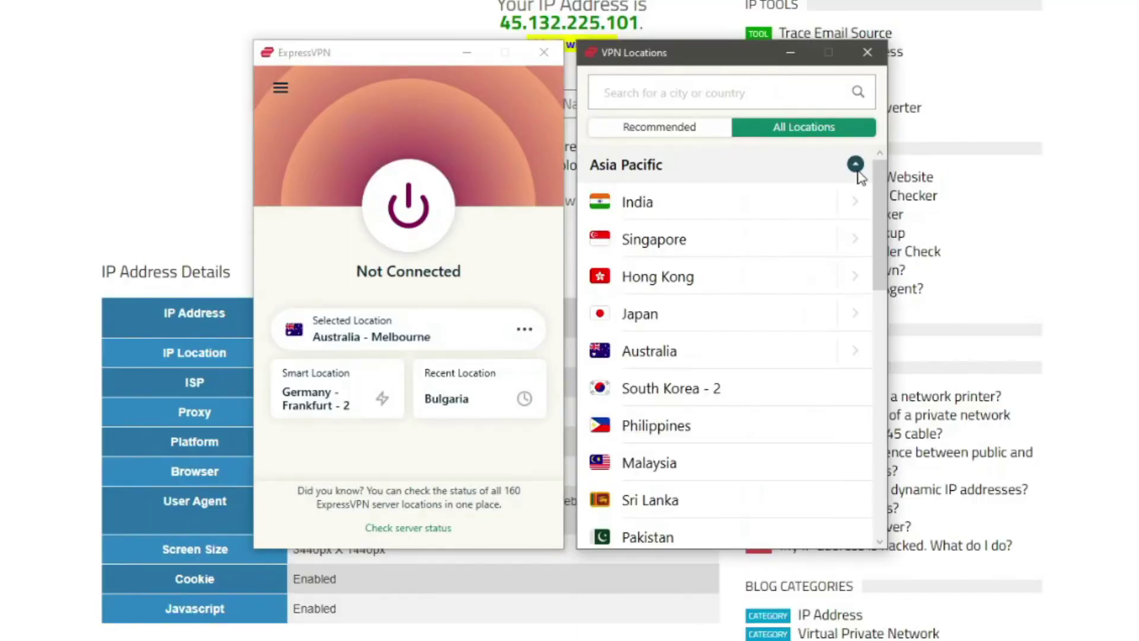
{"action": "left_click", "coordinate": [855, 166]}
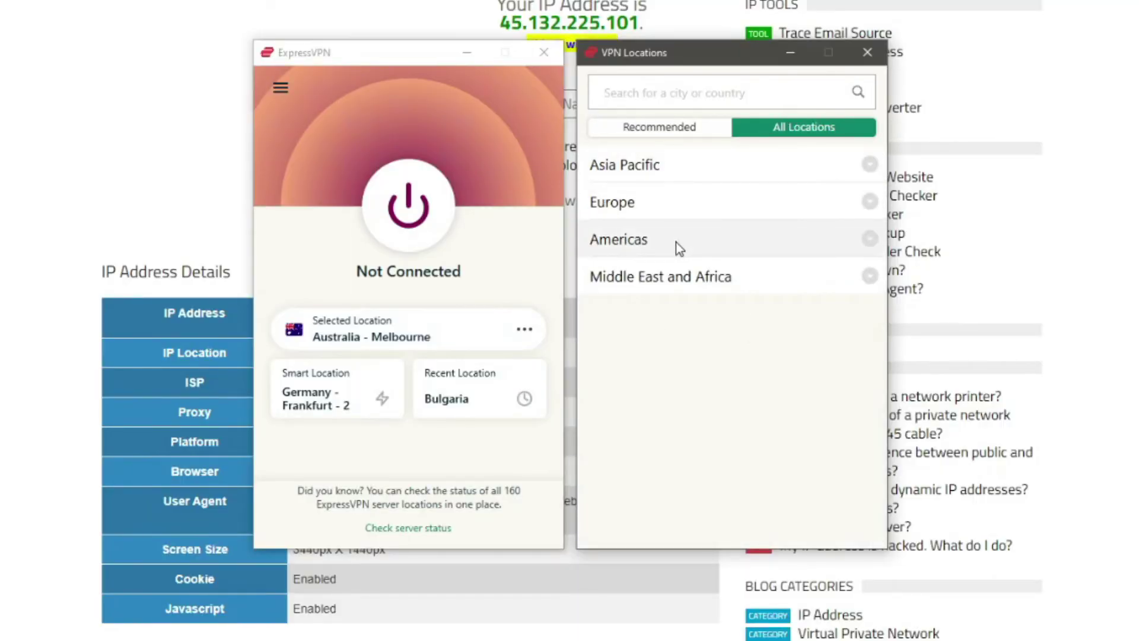
Step: Connect to Israel under Middle East and Africa, then hide the VPN window
{"action": "left_click", "coordinate": [685, 277]}
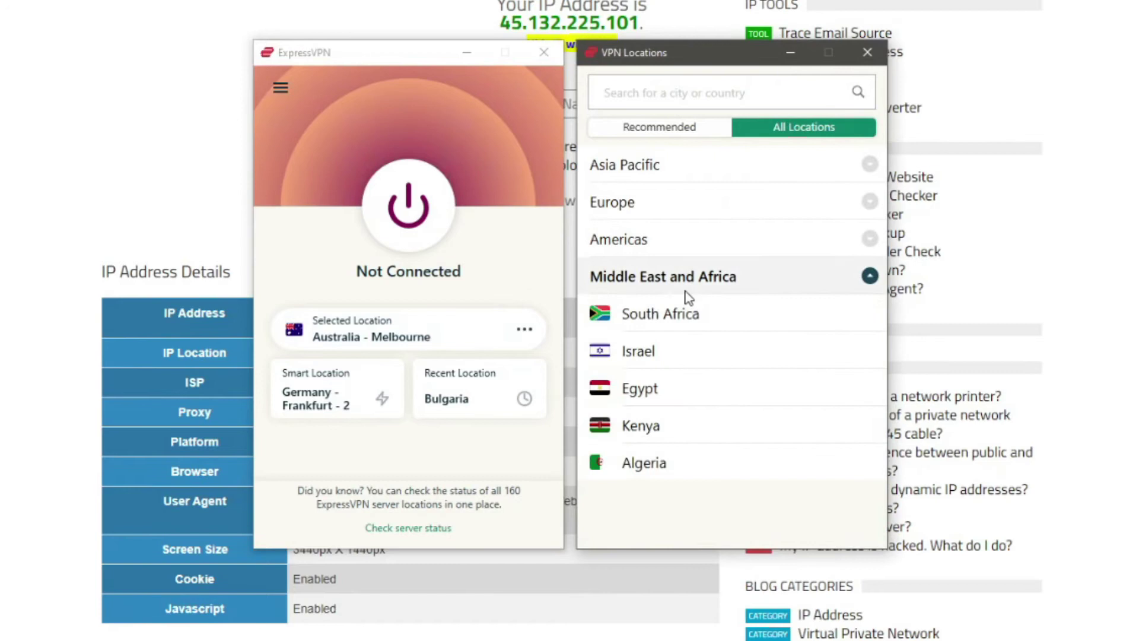
{"action": "mouse_move", "coordinate": [654, 351]}
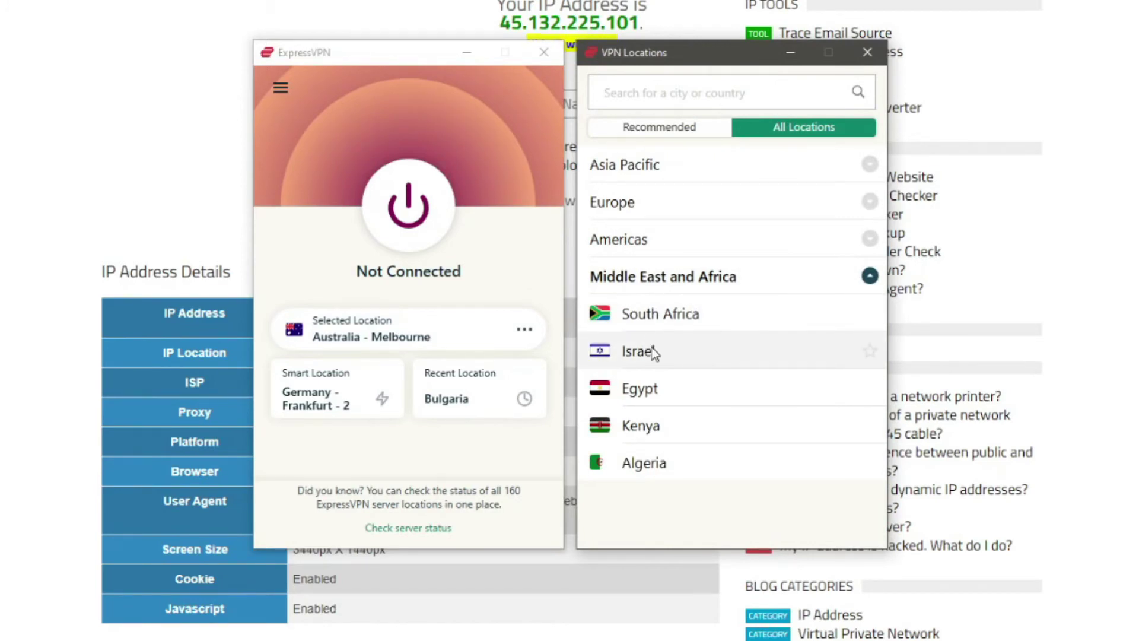
{"action": "left_click", "coordinate": [654, 354]}
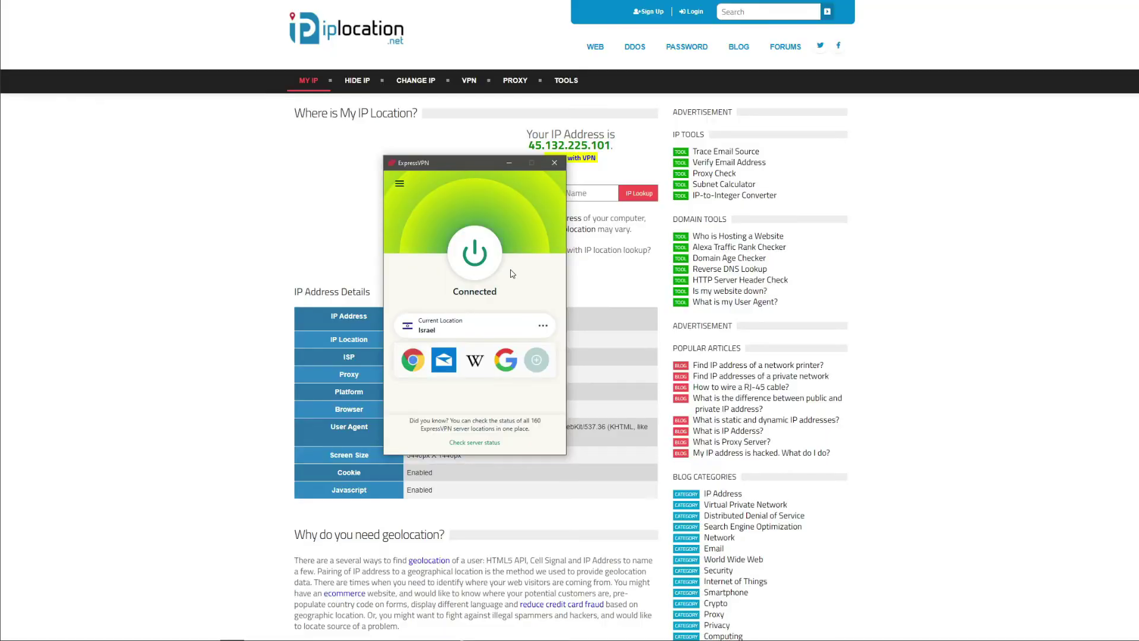
{"action": "left_click", "coordinate": [240, 213]}
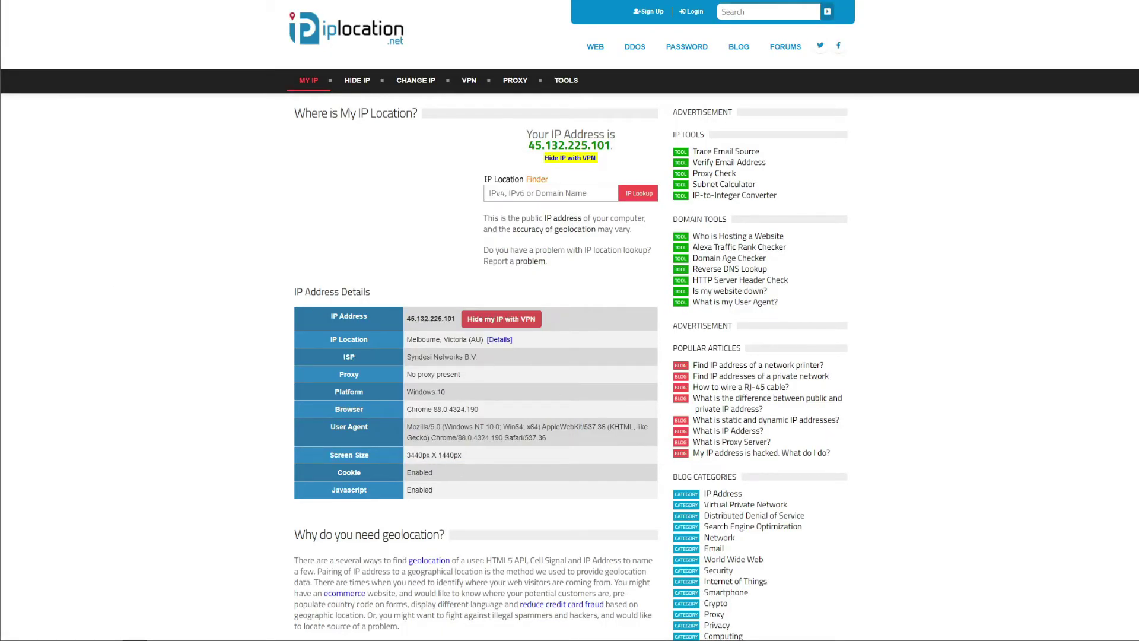
Step: Reload iplocation.net and highlight the new Israeli IP 31.168.162.21 in Petah Tikva
{"action": "key", "text": "F5"}
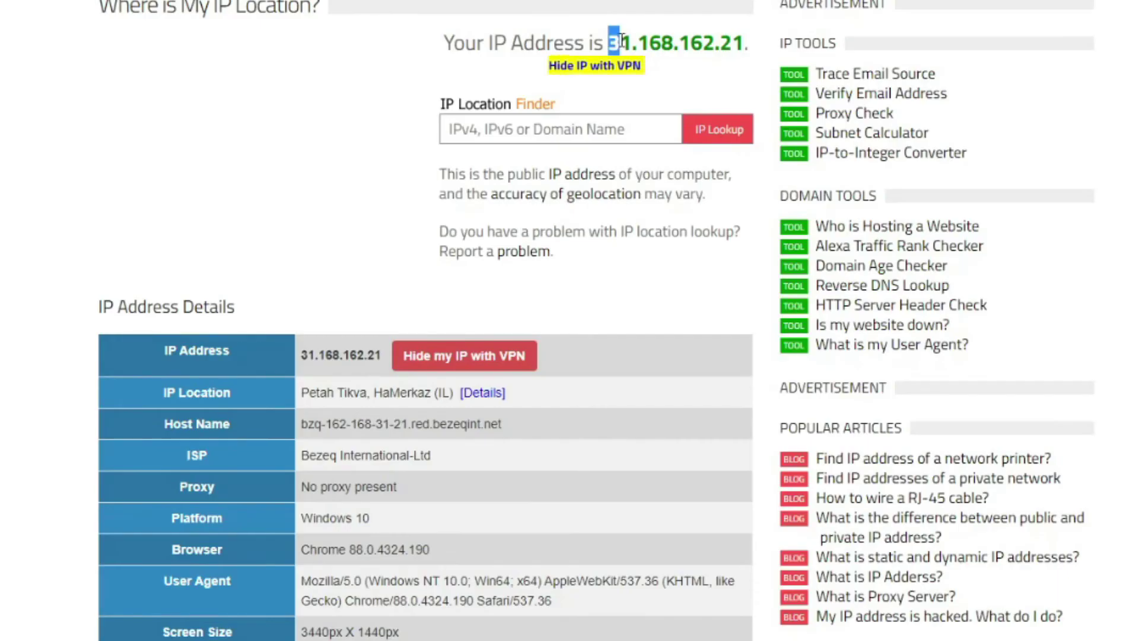
{"action": "left_click_drag", "start_coordinate": [610, 42], "coordinate": [746, 41]}
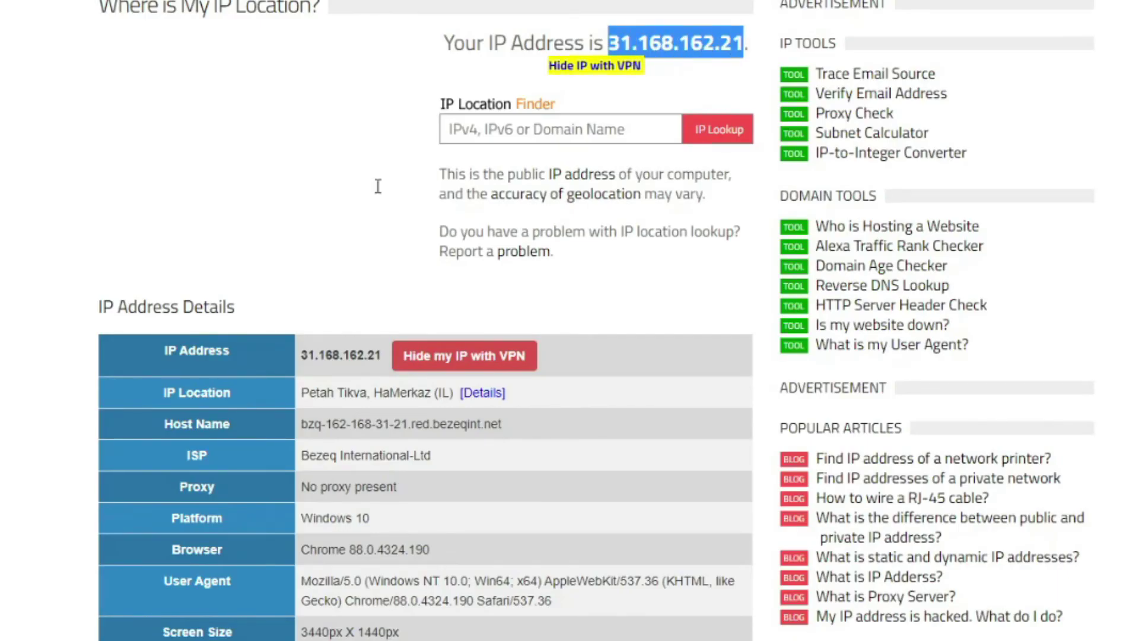
{"action": "left_click", "coordinate": [321, 397]}
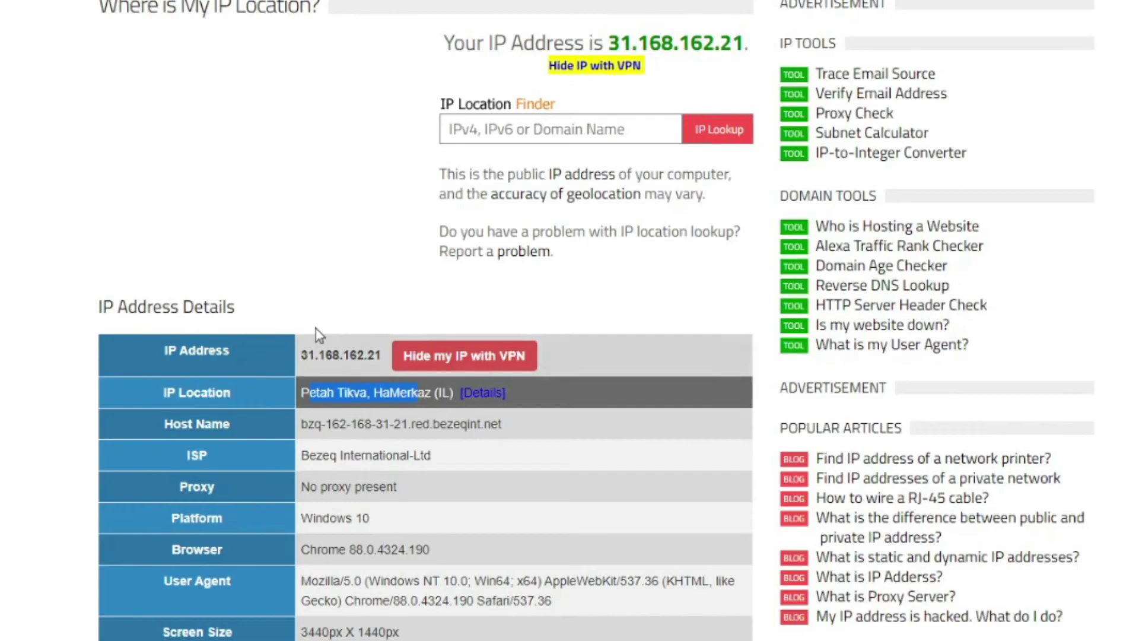